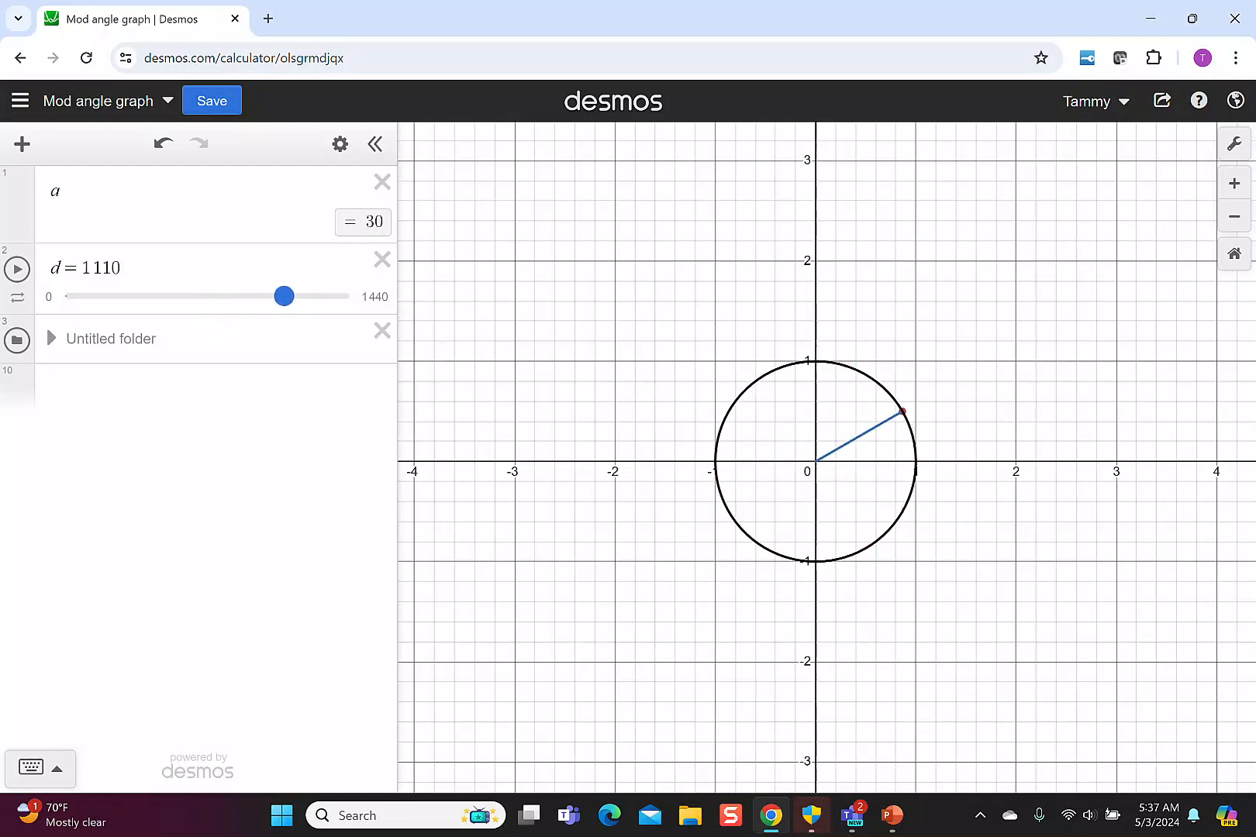
Vary the slider value d through 410, 400, 720, 740, 1005 and 1390 to rotate the ray around the unit circle.
{"action": "left_click_drag", "start_coordinate": [284, 296], "coordinate": [284, 296]}
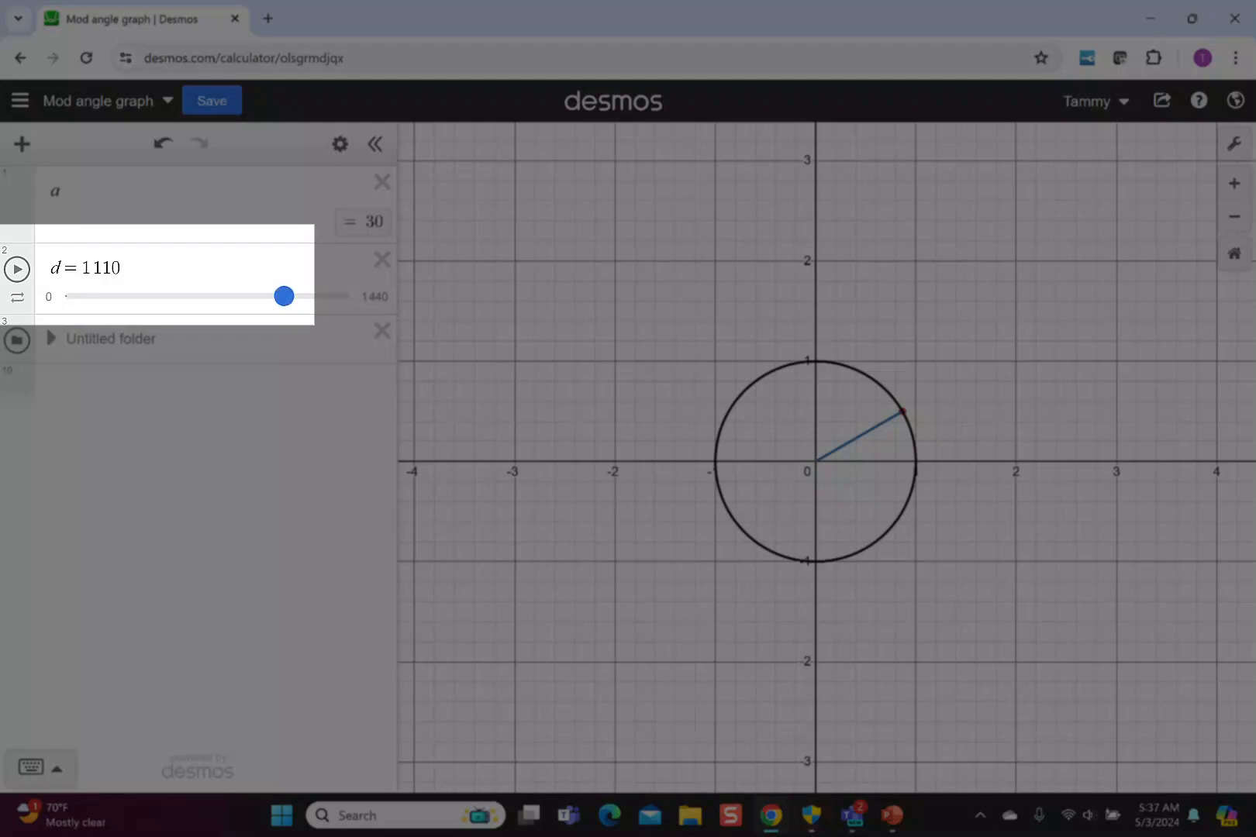
{"action": "left_click_drag", "start_coordinate": [283, 297], "coordinate": [228, 296]}
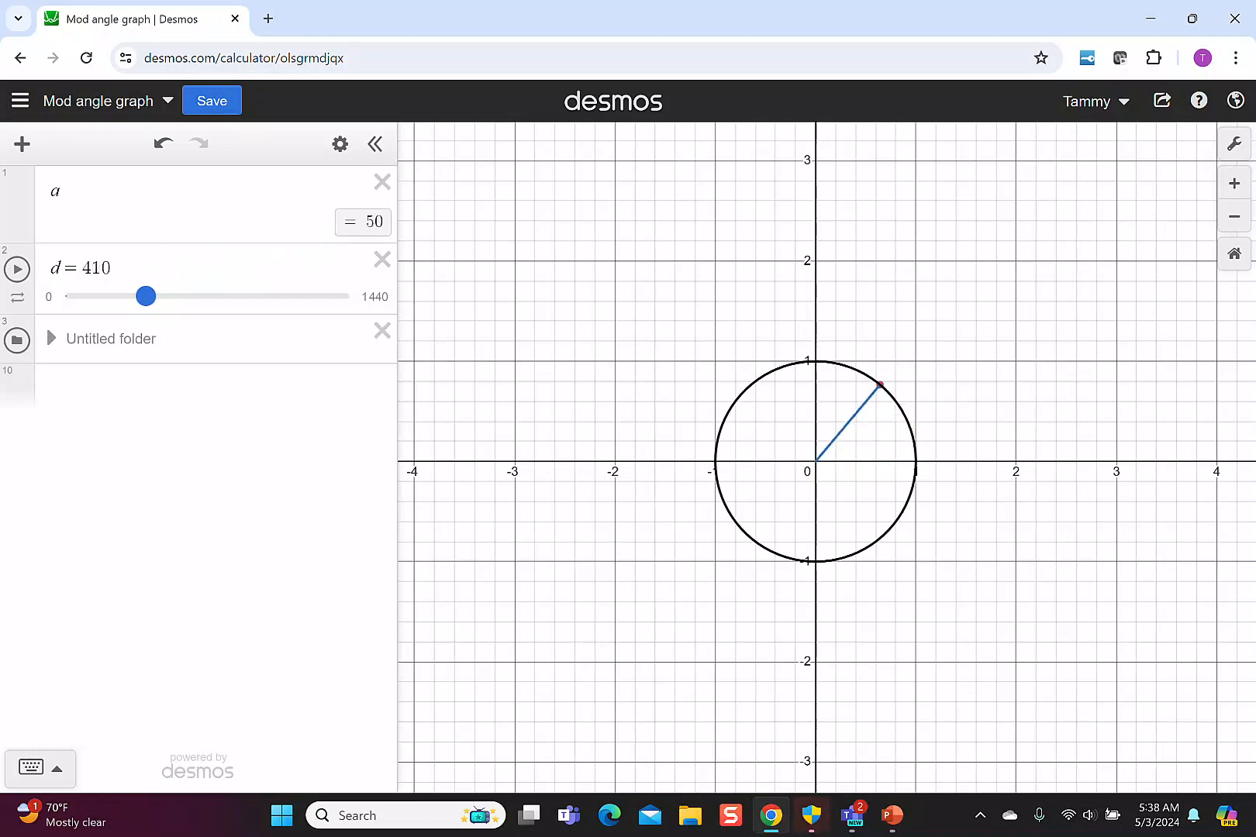
{"action": "left_click_drag", "start_coordinate": [147, 297], "coordinate": [144, 296]}
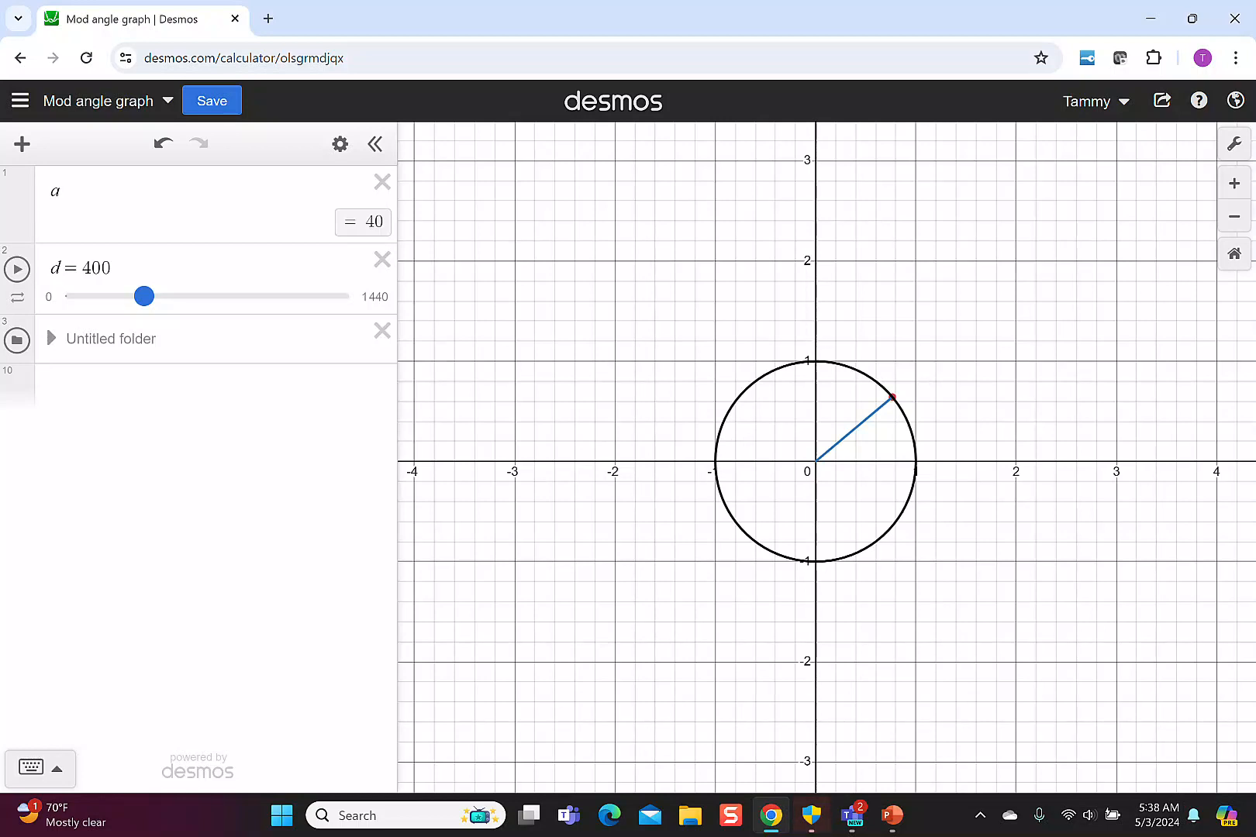
{"action": "left_click_drag", "start_coordinate": [145, 296], "coordinate": [208, 297]}
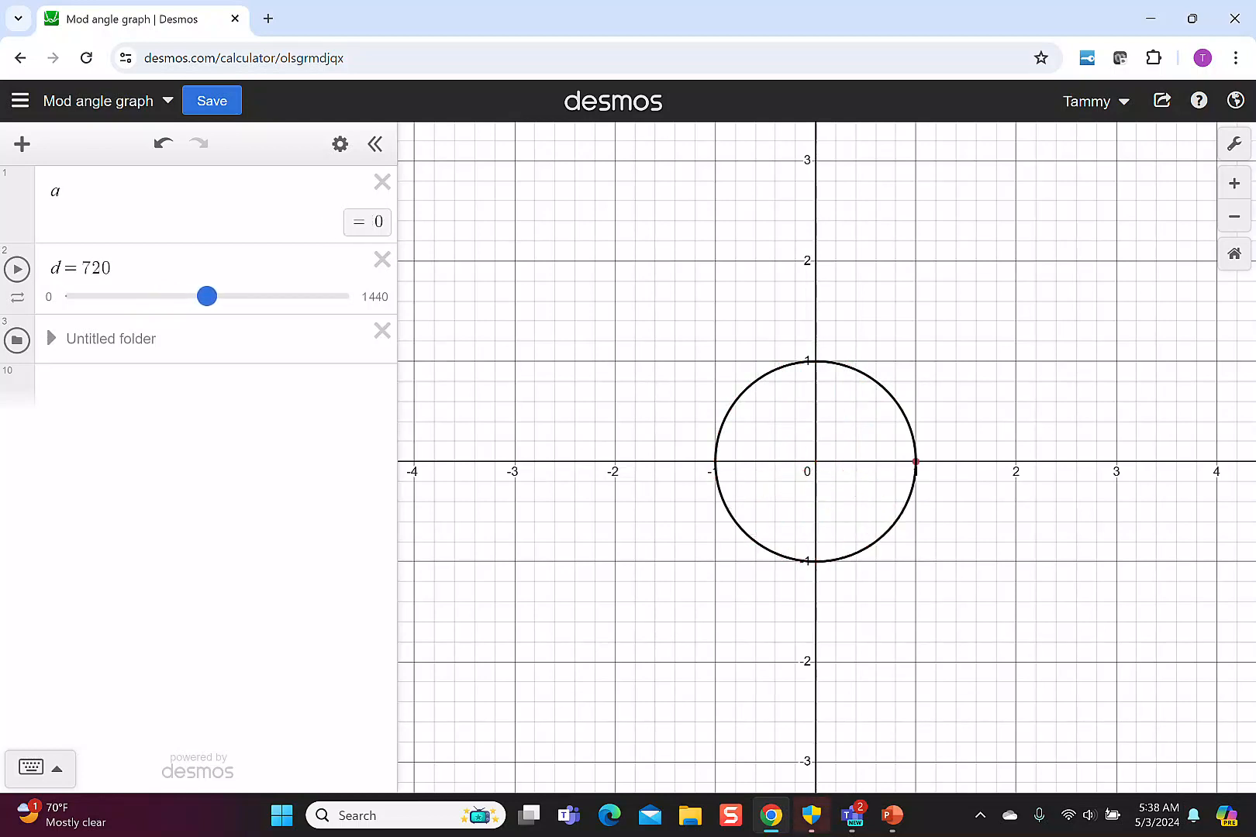
{"action": "left_click_drag", "start_coordinate": [206, 296], "coordinate": [211, 297]}
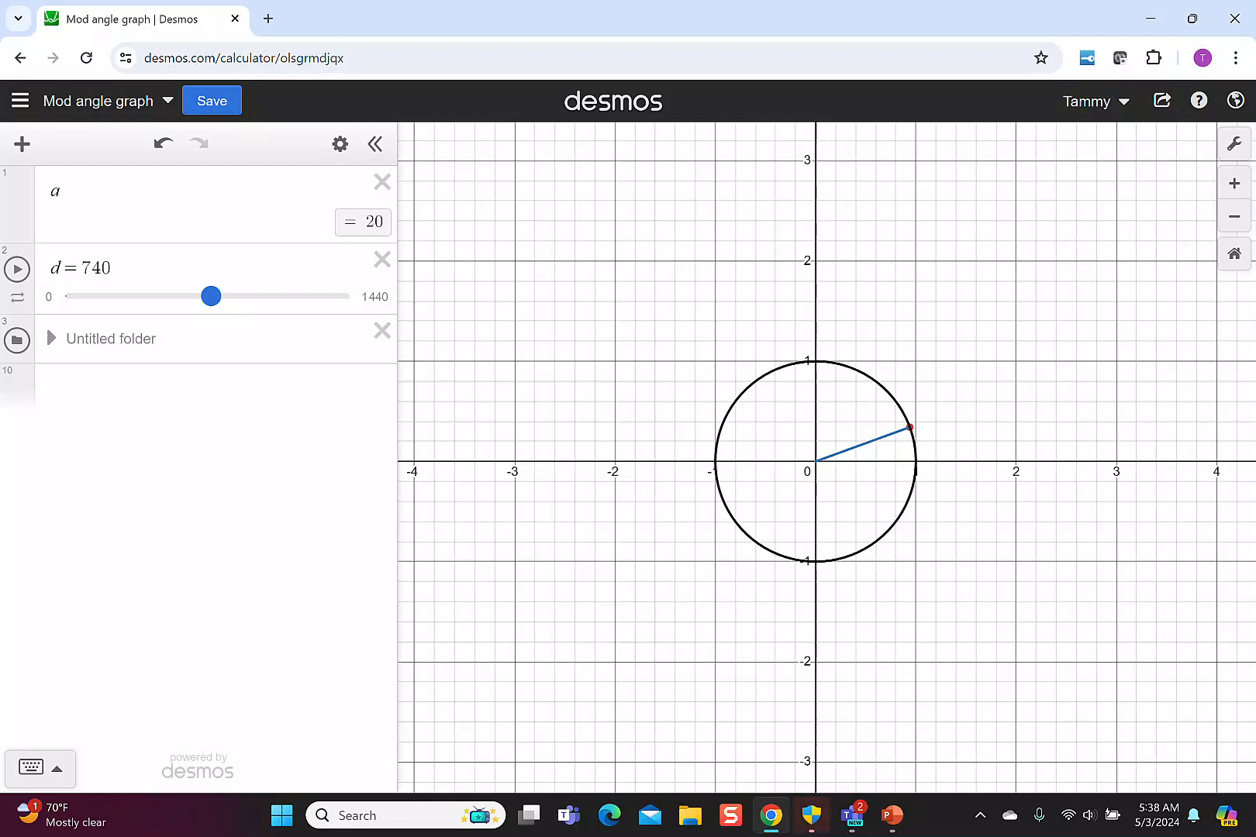
{"action": "left_click_drag", "start_coordinate": [211, 296], "coordinate": [263, 297]}
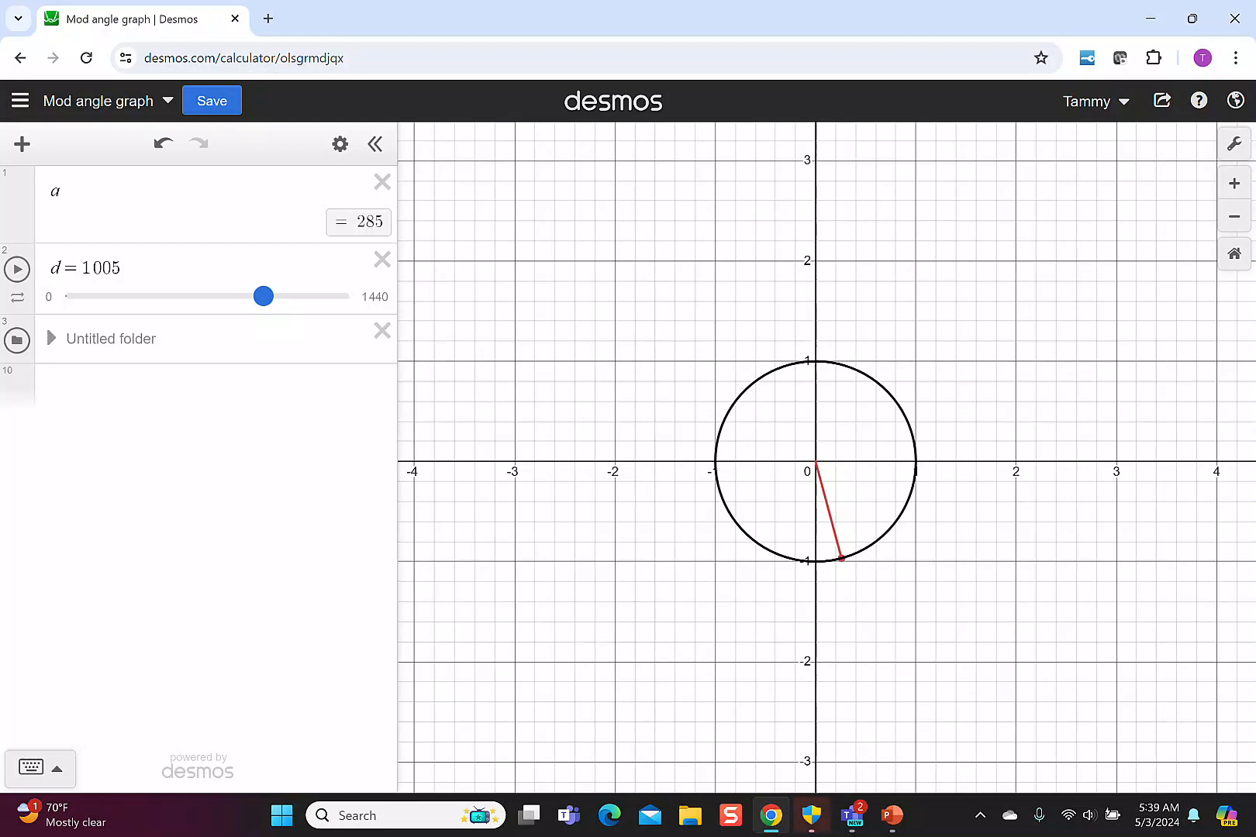
{"action": "left_click_drag", "start_coordinate": [264, 296], "coordinate": [339, 296]}
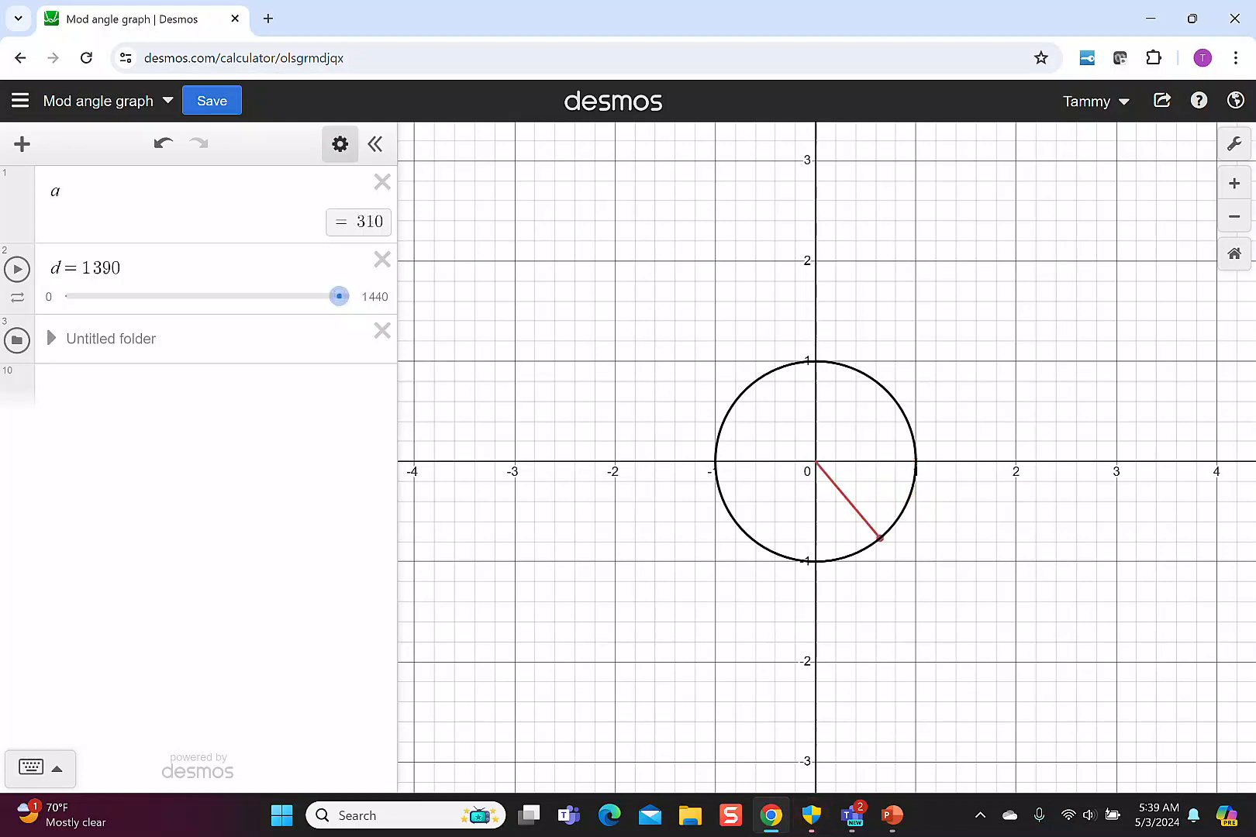
Set the limits of the d slider to a minimum of -720 and a maximum of 720.
{"action": "left_click", "coordinate": [339, 143]}
{"action": "left_click", "coordinate": [64, 296]}
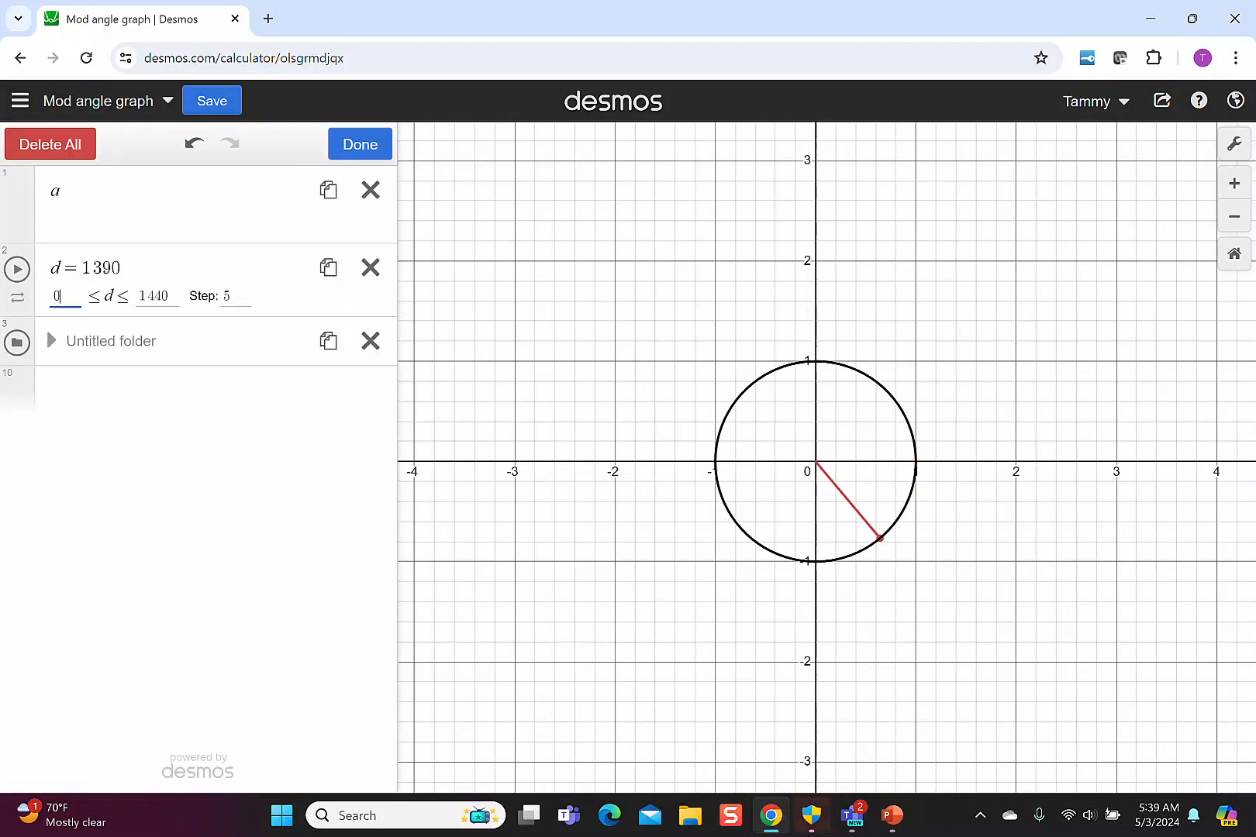
{"action": "key", "text": "BackSpace"}
{"action": "type", "text": "-"}
{"action": "type", "text": "720"}
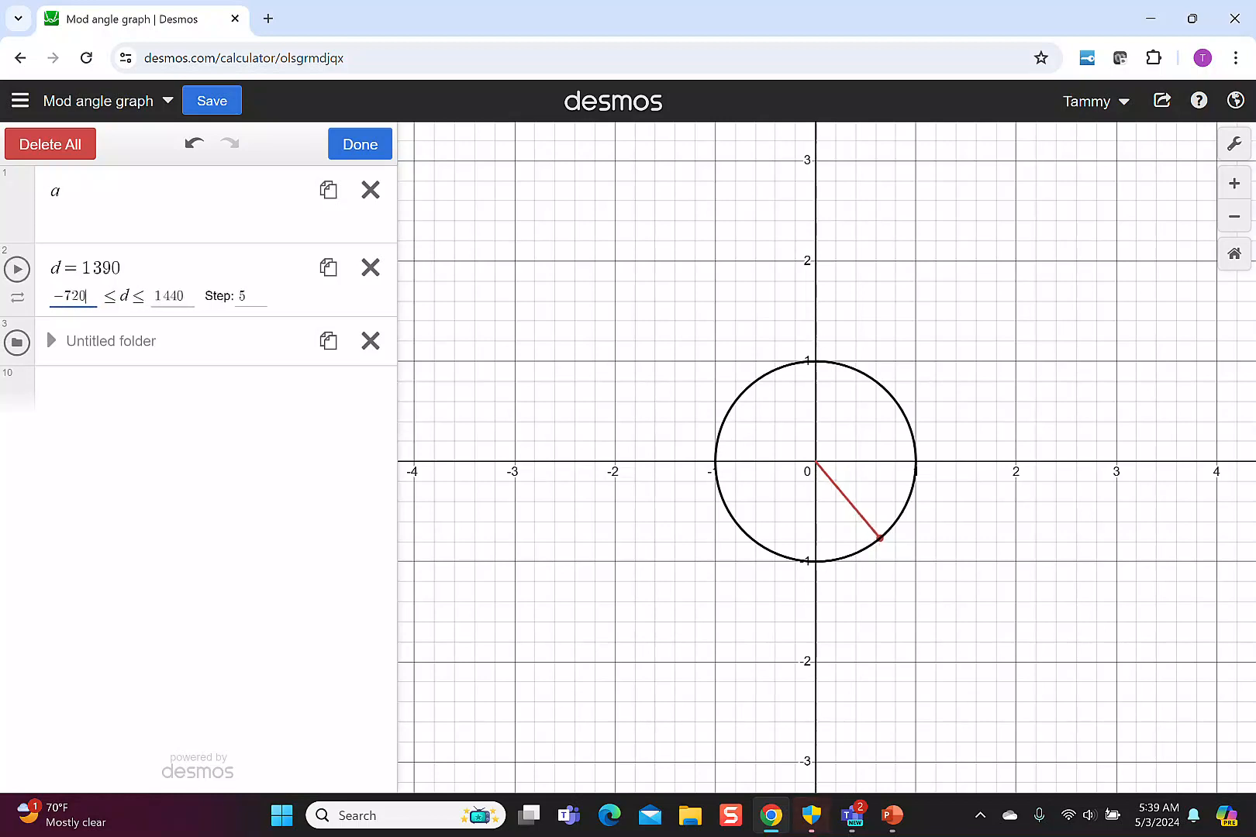
{"action": "key", "text": "Tab"}
{"action": "type", "text": "720"}
Vary d through 0, -20, -260 and -340 to rotate the ray through negative angles.
{"action": "left_click", "coordinate": [220, 307]}
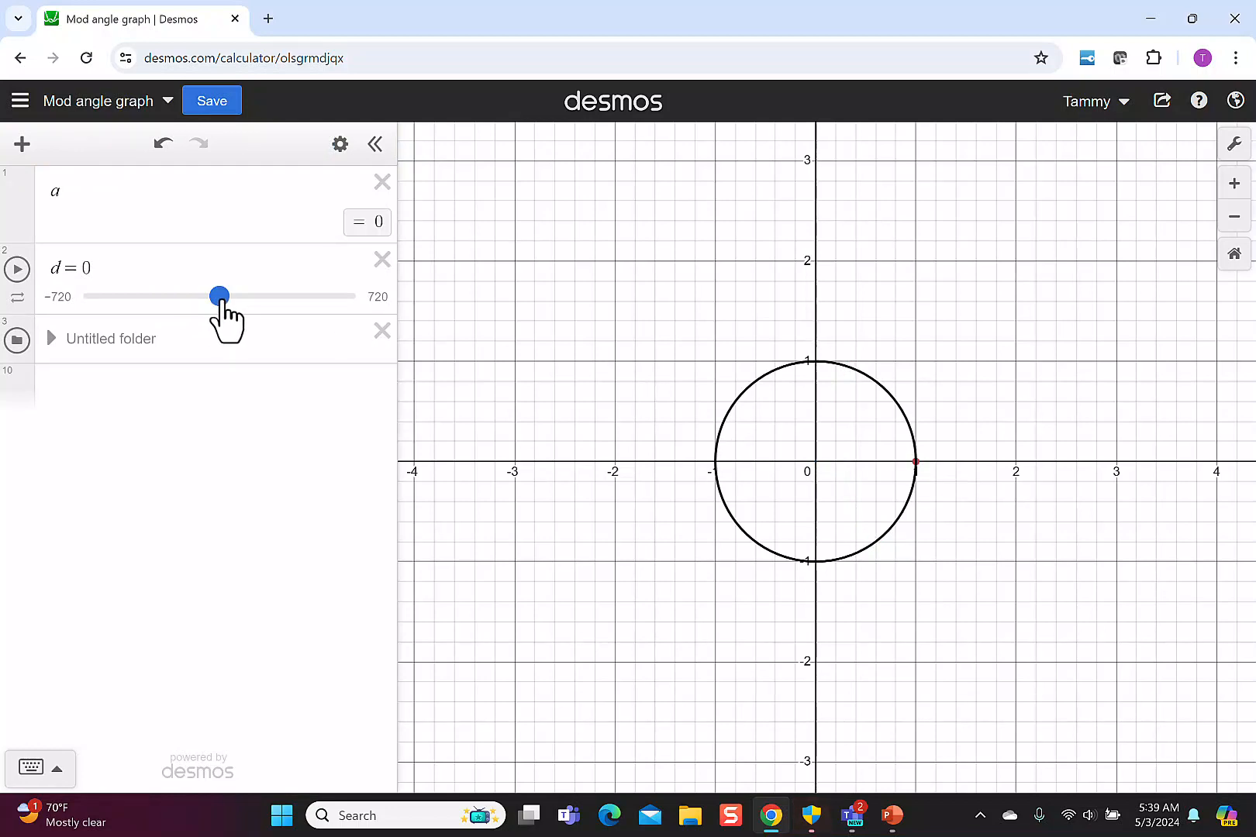
{"action": "left_click_drag", "start_coordinate": [222, 301], "coordinate": [219, 303]}
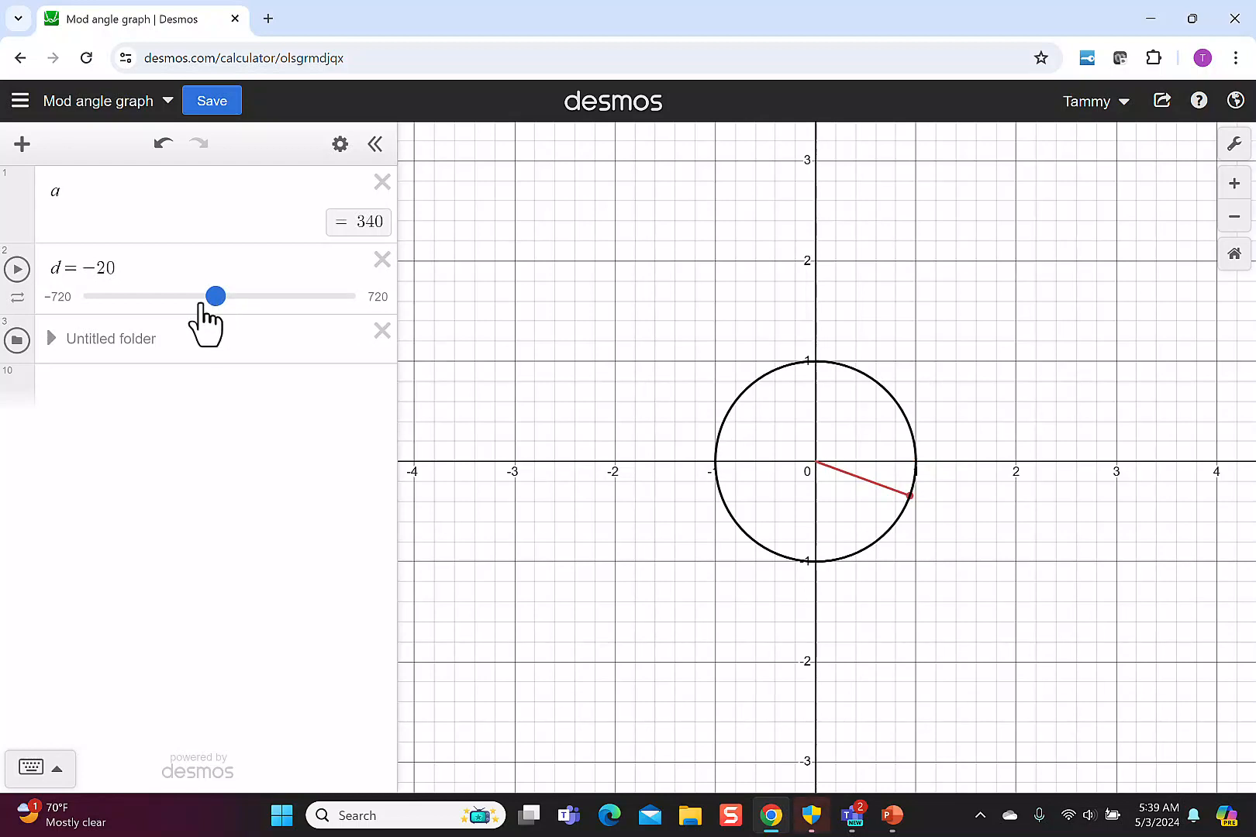
{"action": "left_click_drag", "start_coordinate": [220, 306], "coordinate": [176, 306]}
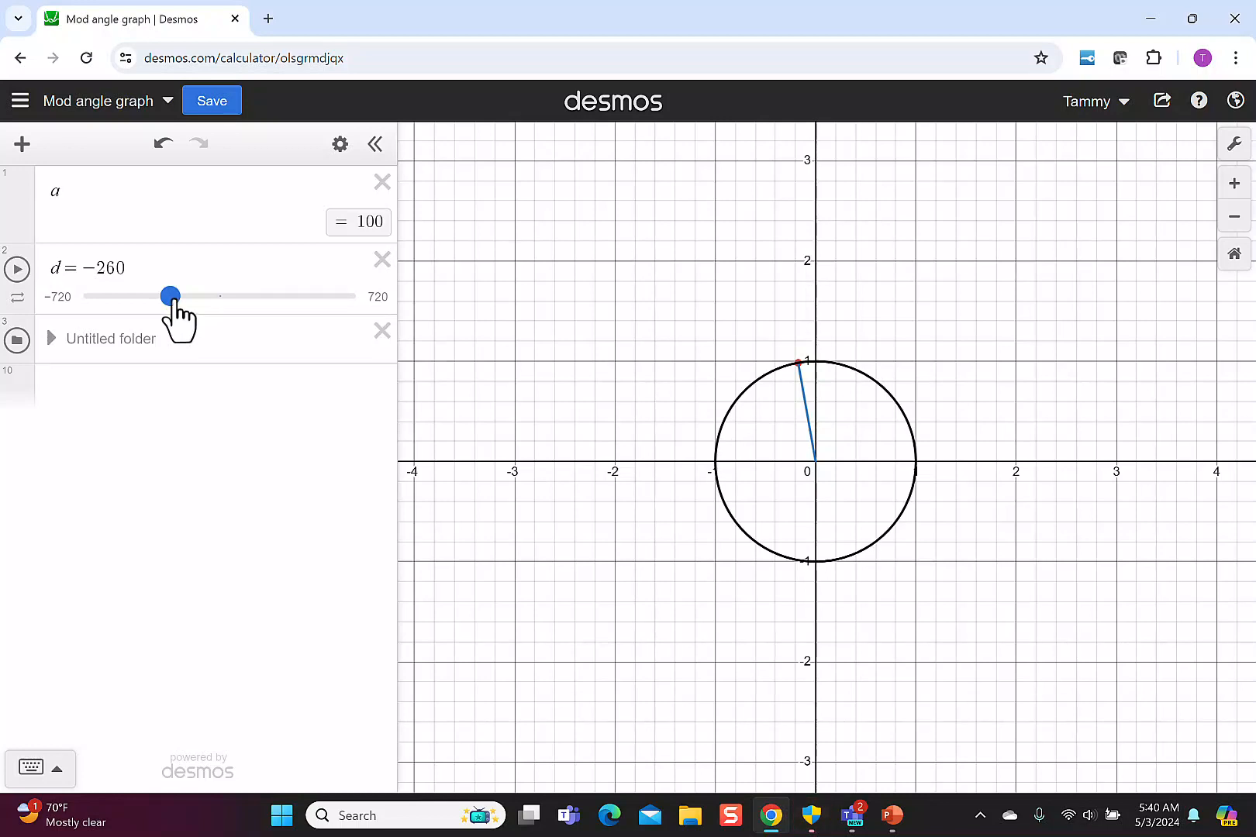
{"action": "left_click_drag", "start_coordinate": [173, 307], "coordinate": [156, 299]}
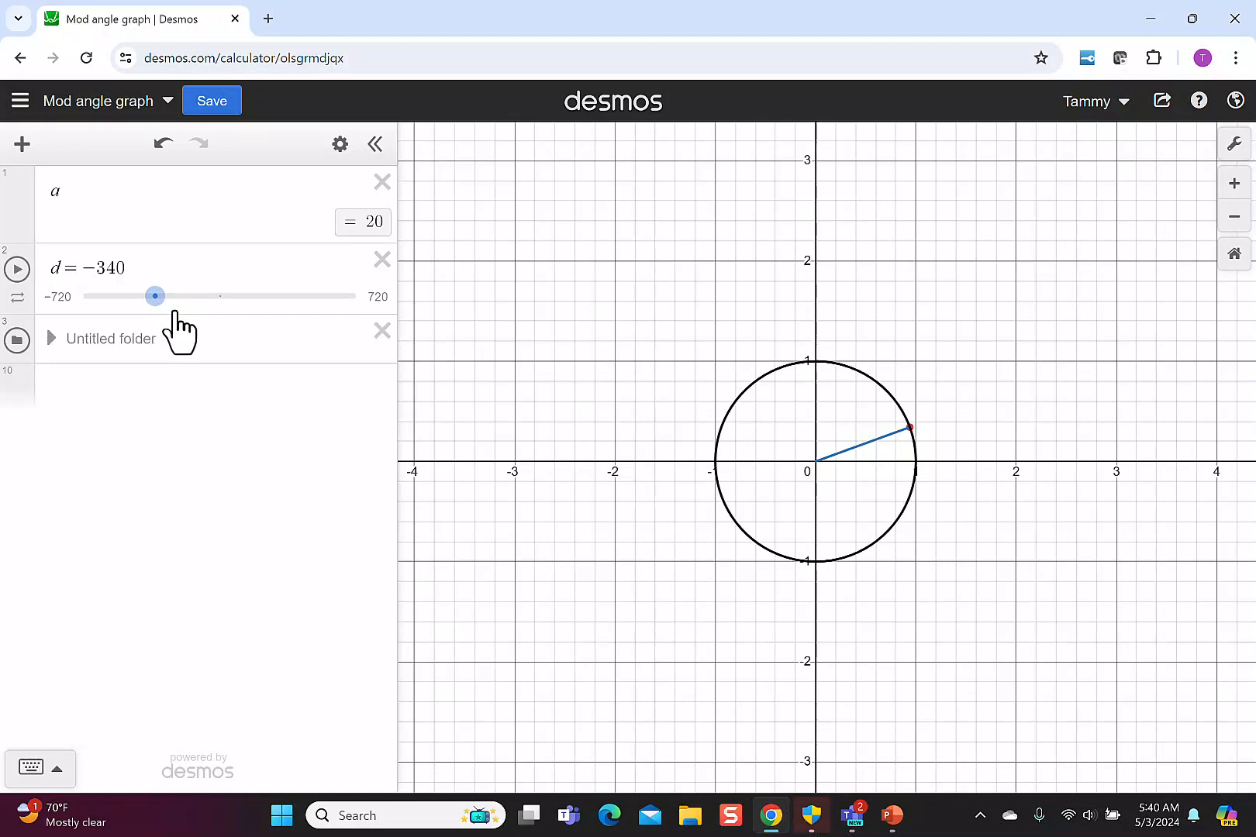
Expand the untitled folder and review the expressions that define the point, the mod angle, the rays and the circle.
{"action": "left_click", "coordinate": [51, 338]}
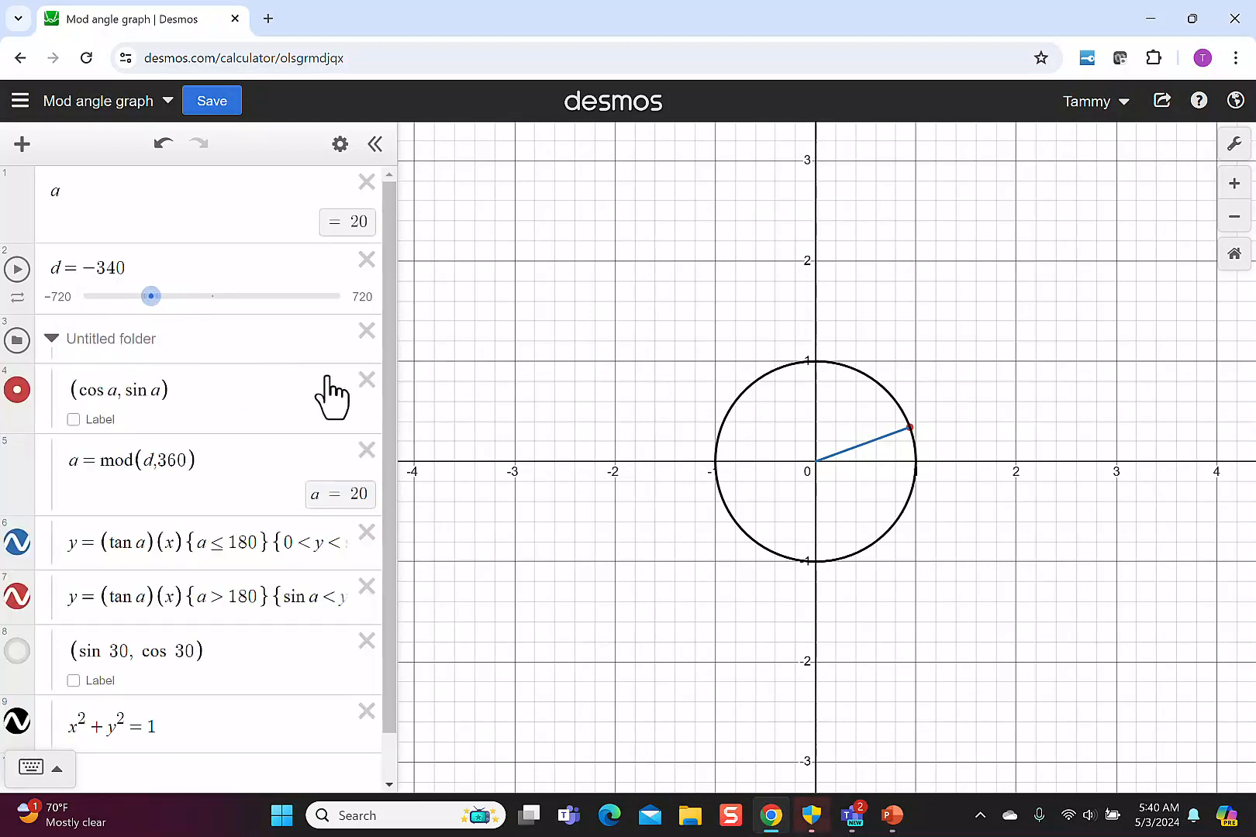
{"action": "left_click_drag", "start_coordinate": [388, 319], "coordinate": [392, 400]}
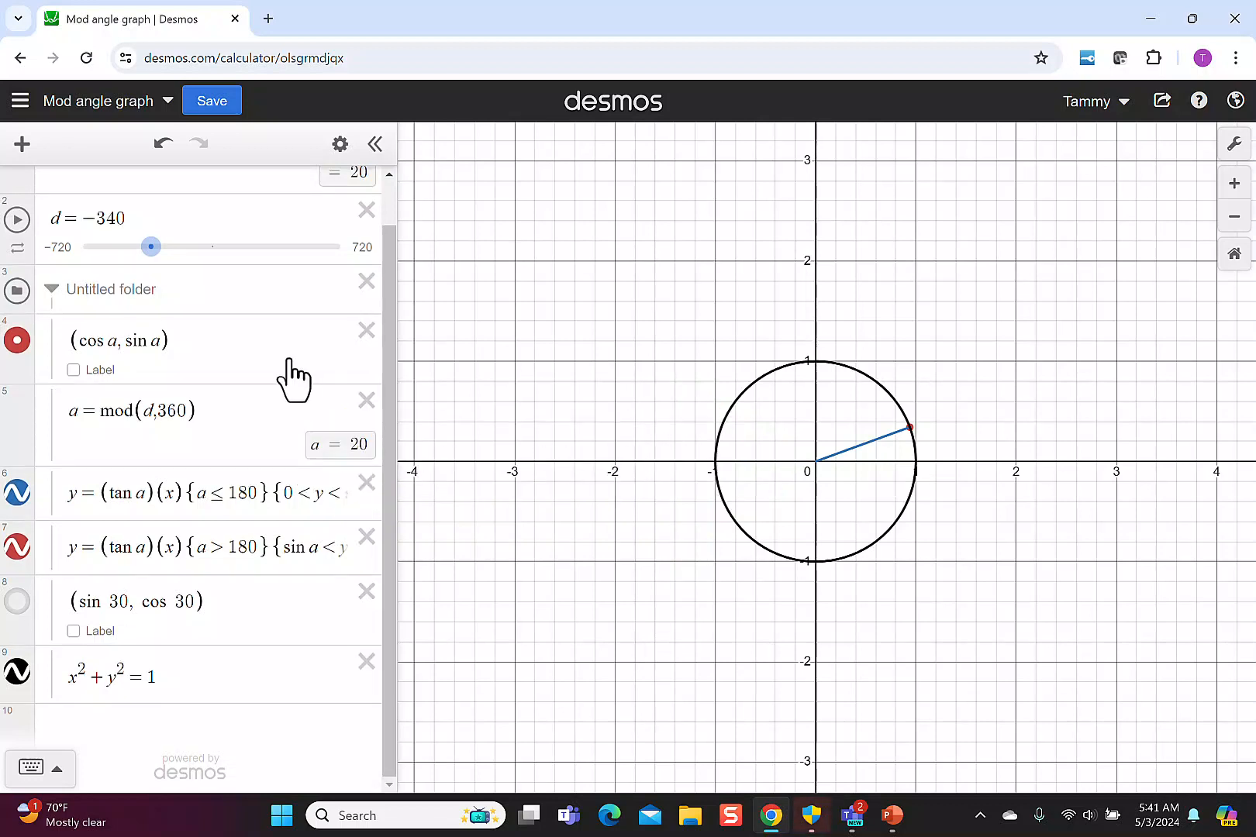
{"action": "scroll", "coordinate": [294, 379], "scroll_direction": "up", "scroll_amount": 1}
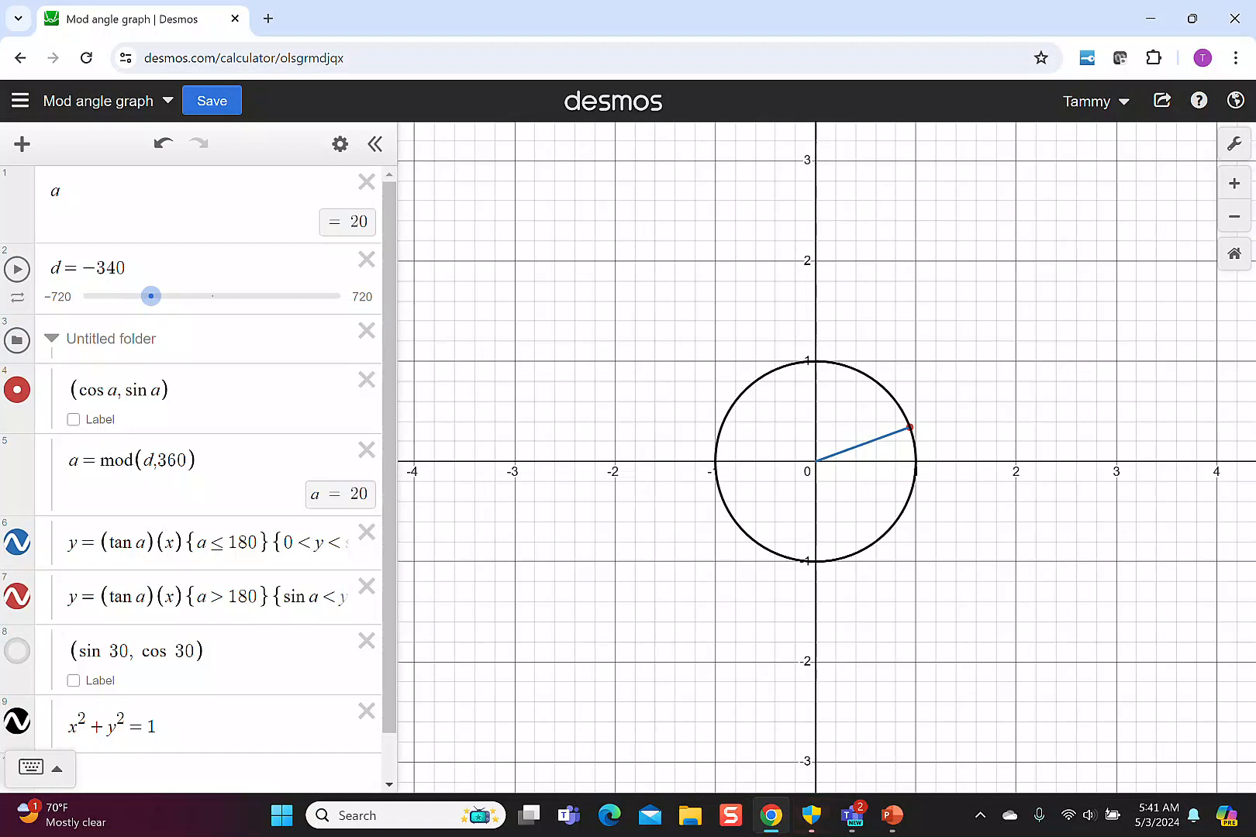
Set d to 20 and add the line y=(tan a)x in a new expression below the circle equation.
{"action": "left_click_drag", "start_coordinate": [151, 296], "coordinate": [195, 297]}
{"action": "key", "text": "Right"}
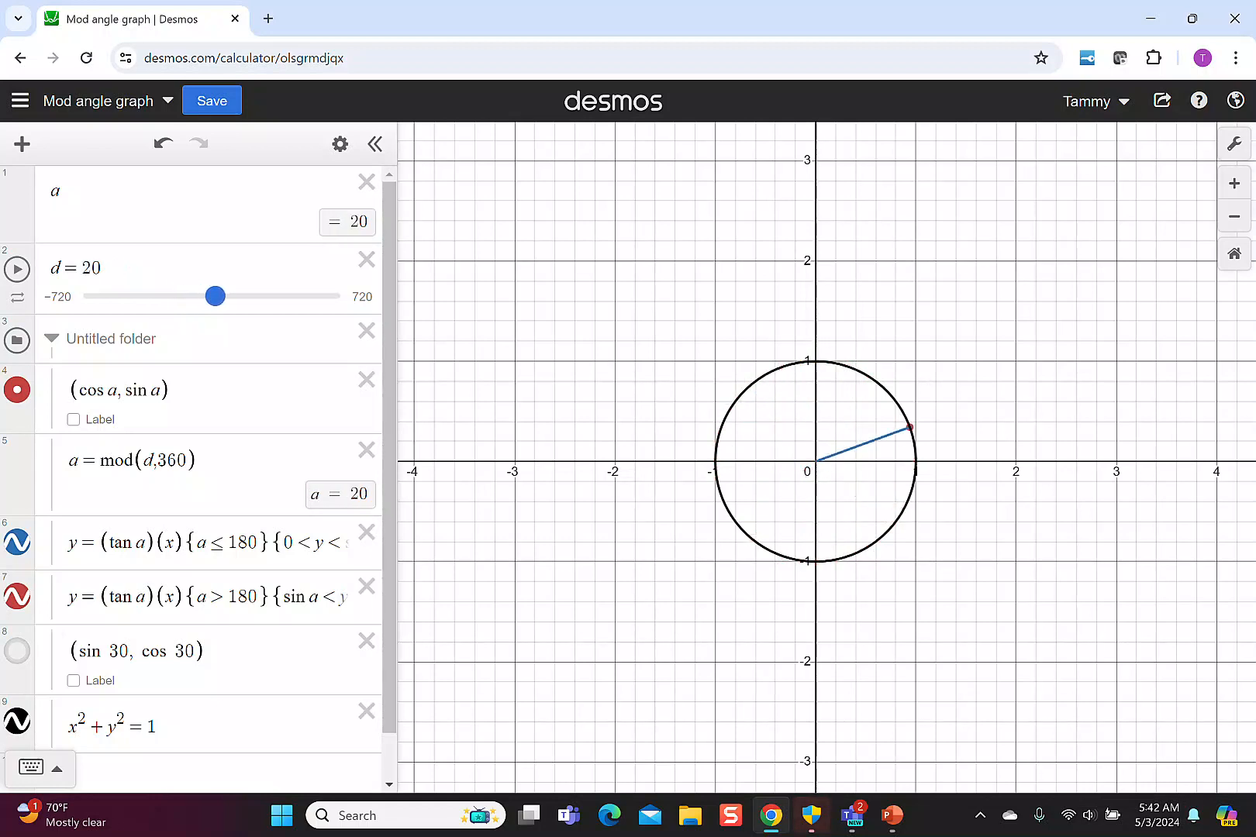
{"action": "left_click", "coordinate": [208, 774]}
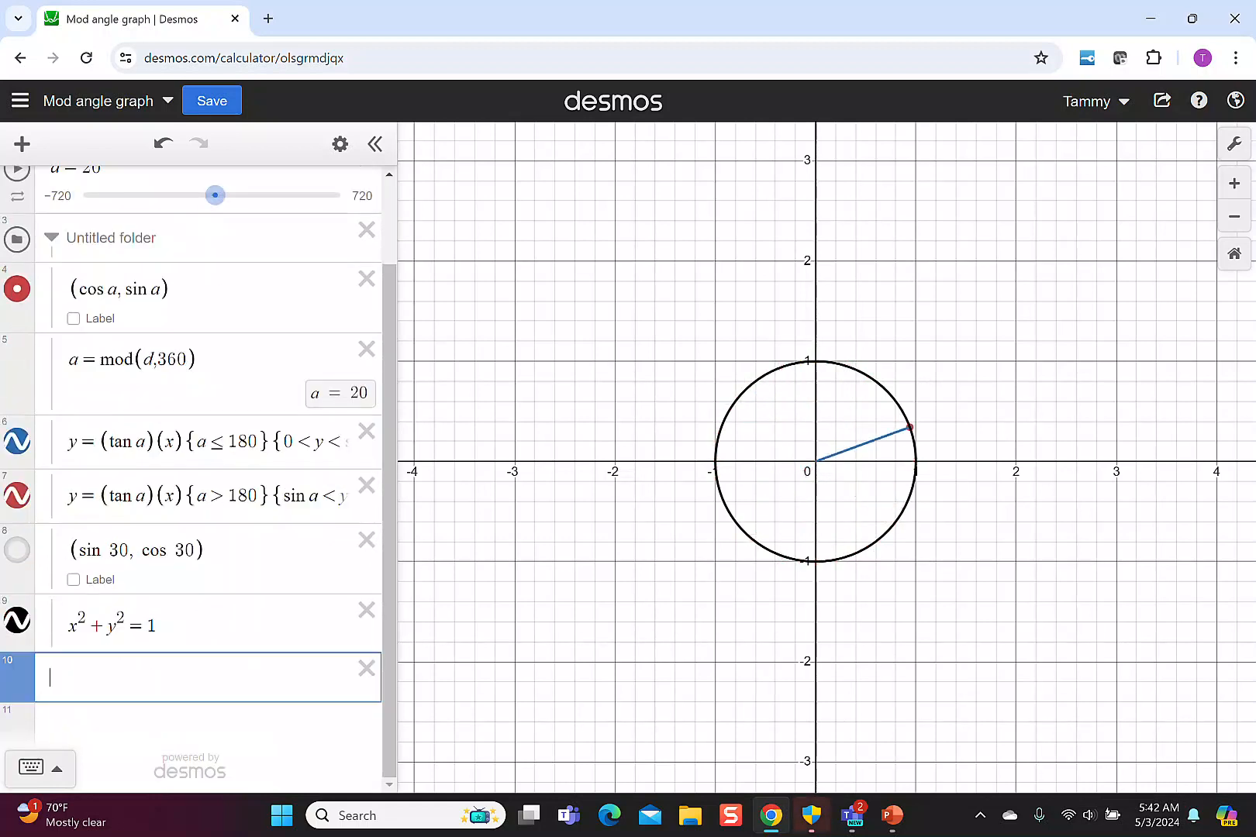
{"action": "type", "text": "y="}
{"action": "type", "text": "(tan "}
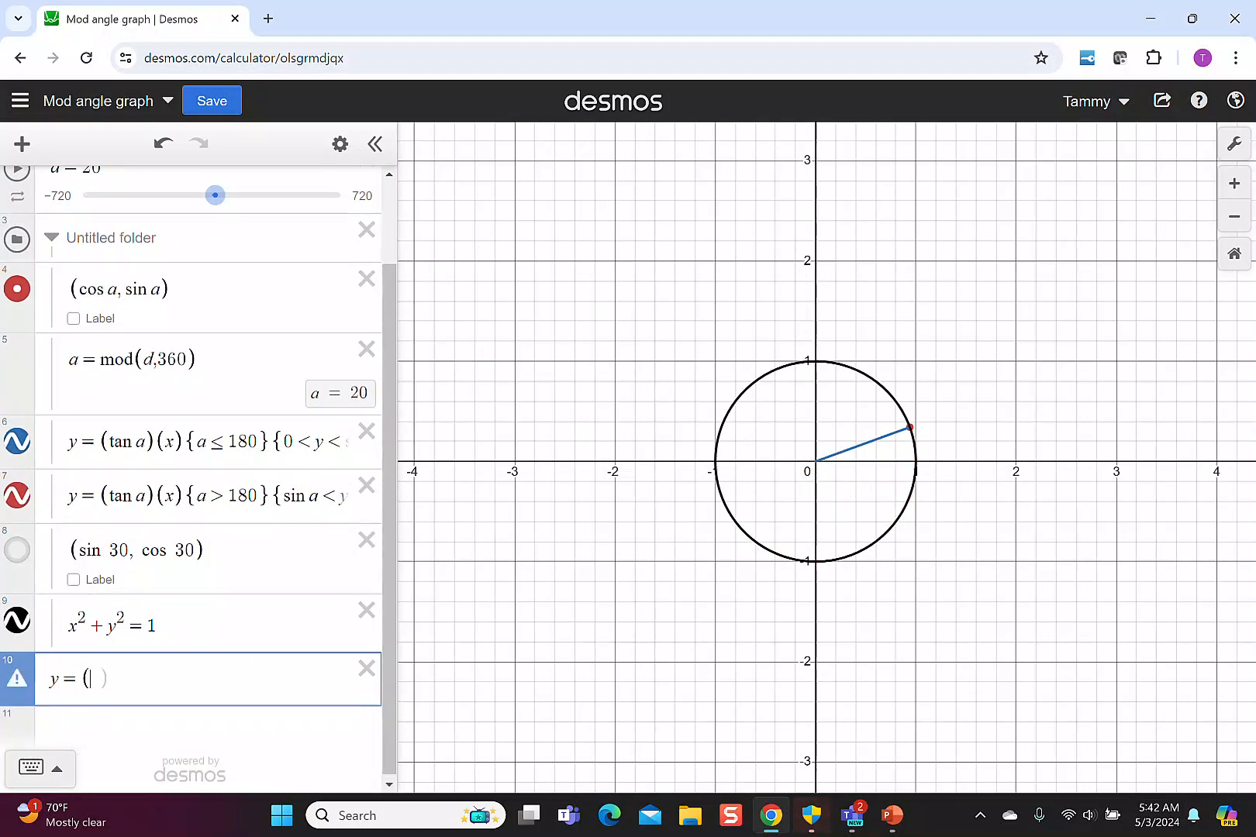
{"action": "type", "text": "a)x"}
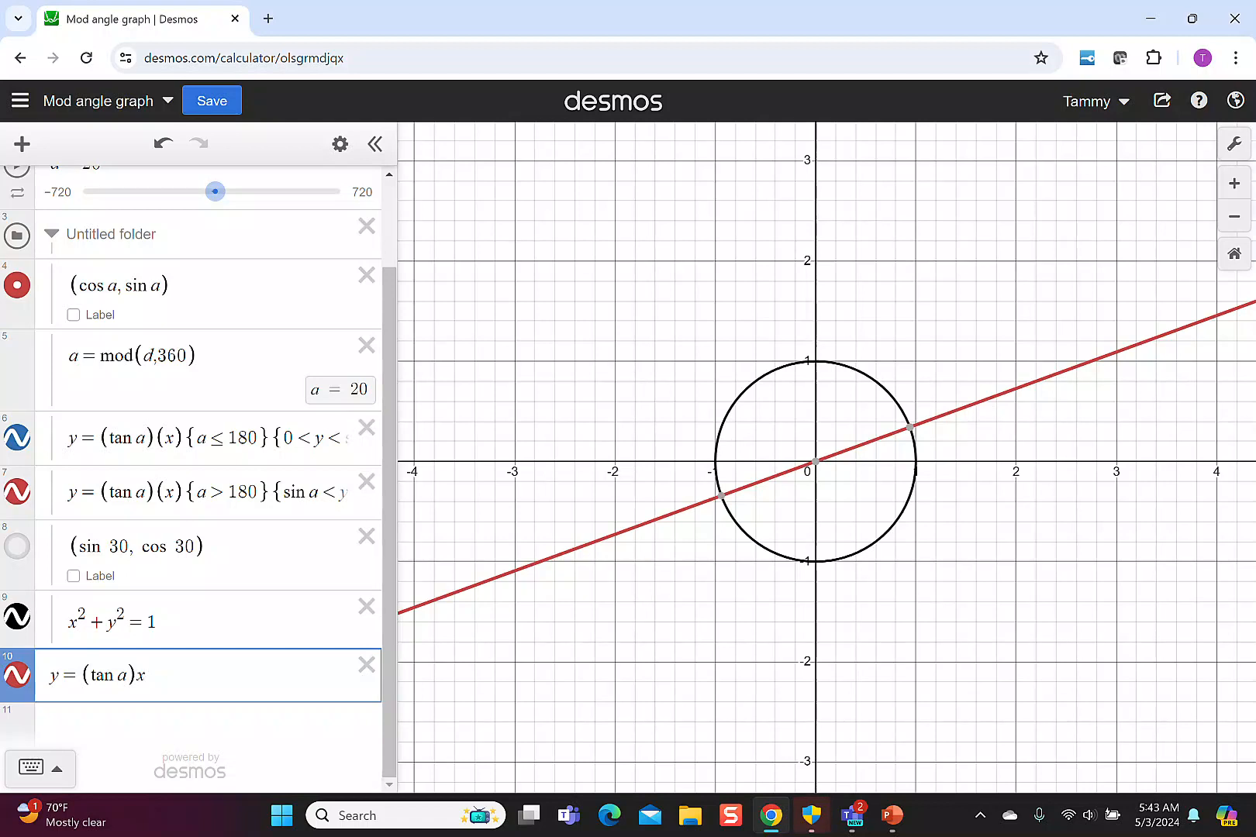
Restrict the new line y=(tan a)x with the conditions {a>0} and {0<y<sin a}.
{"action": "type", "text": "{a>0}{0<y<"}
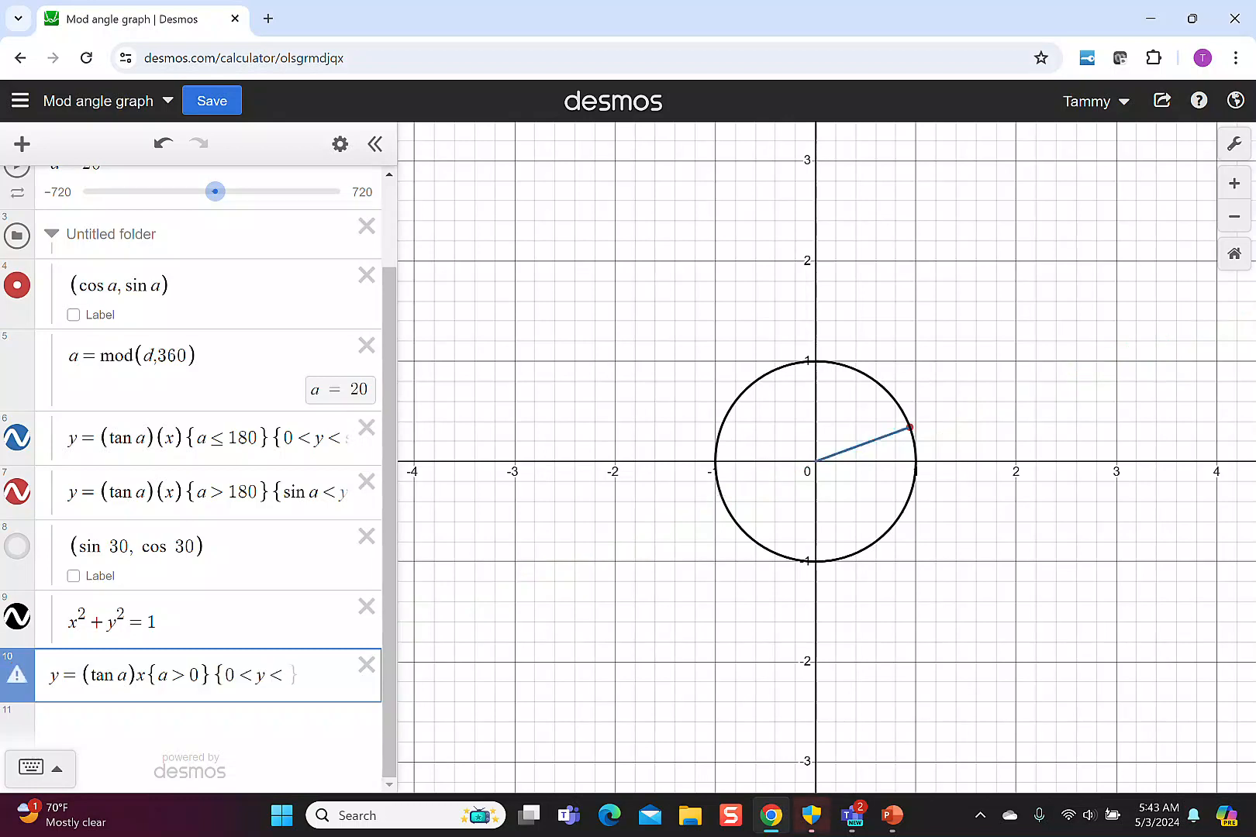
{"action": "type", "text": "sin a}"}
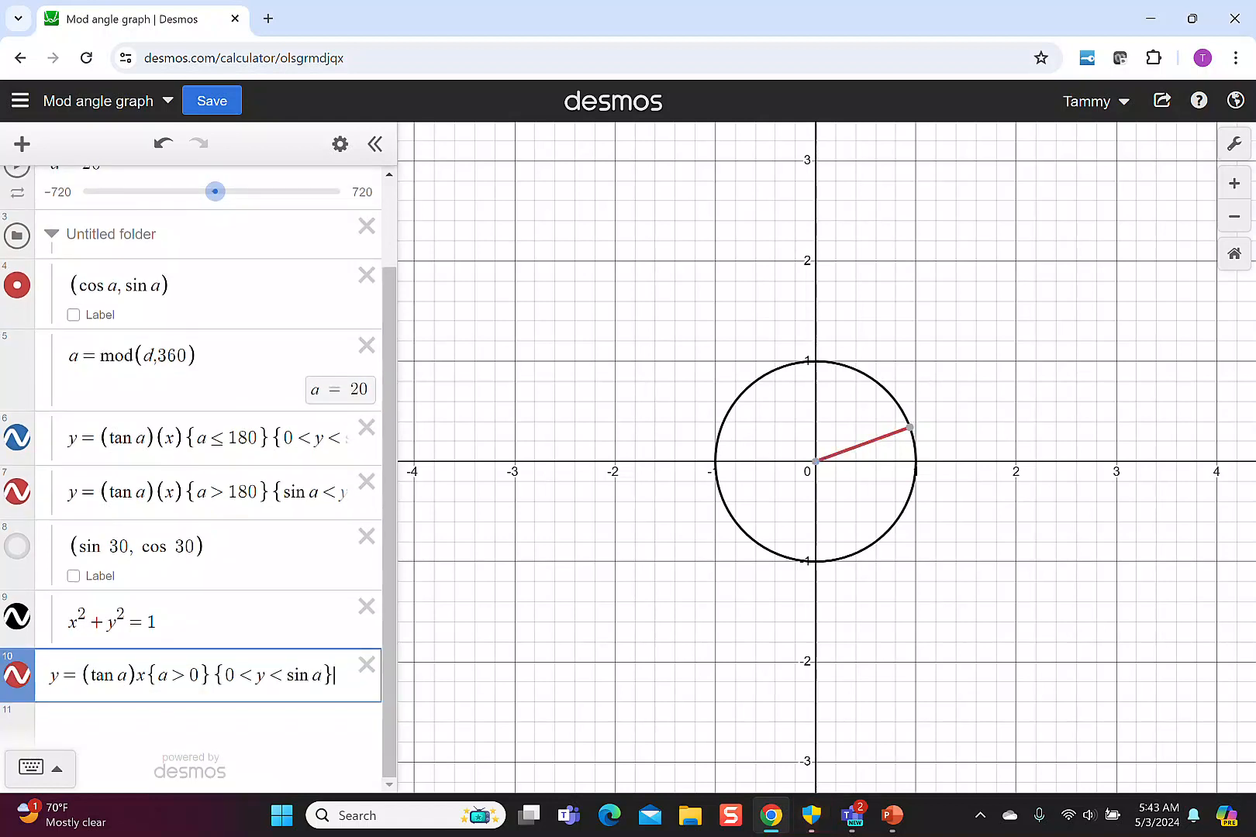
{"action": "key", "text": "Return"}
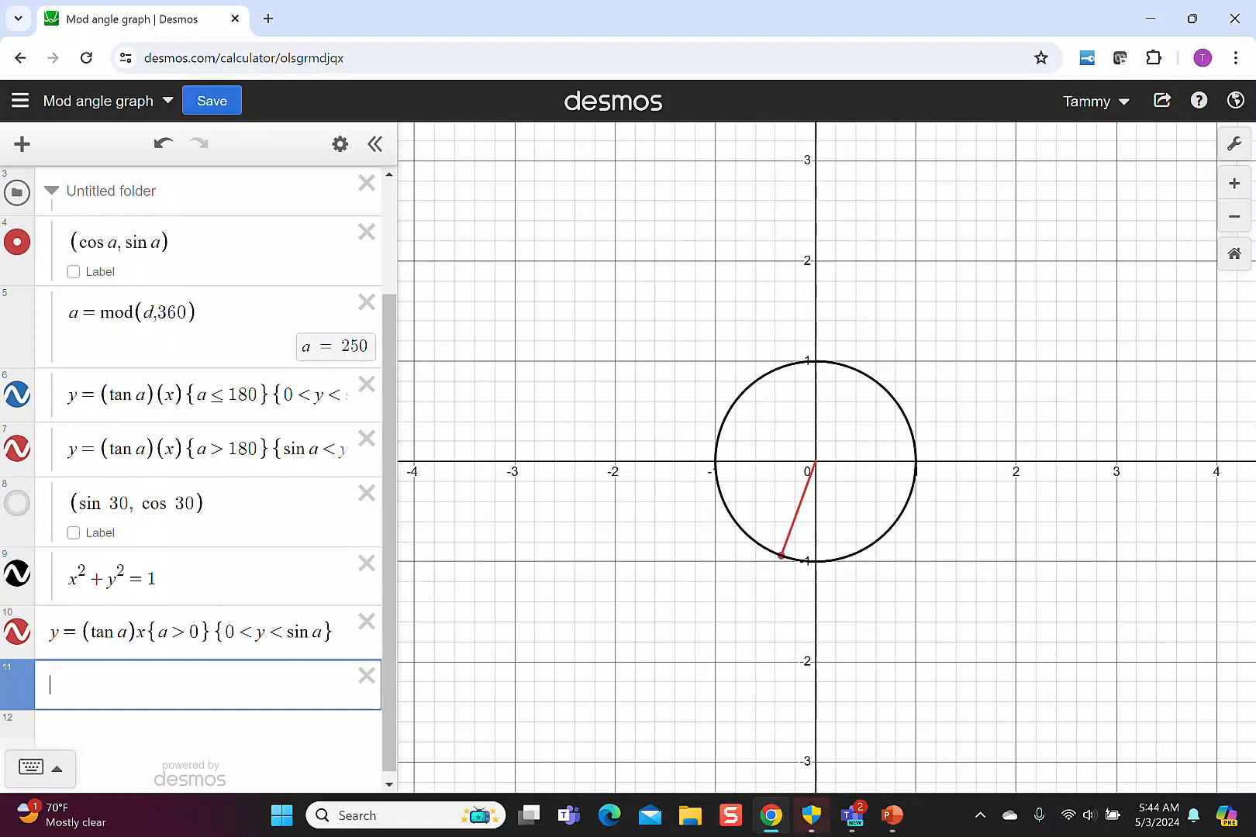
Enter a second line y=(tan a)x restricted to {a>180}, with y bounded below by sin a.
{"action": "type", "text": "y=("}
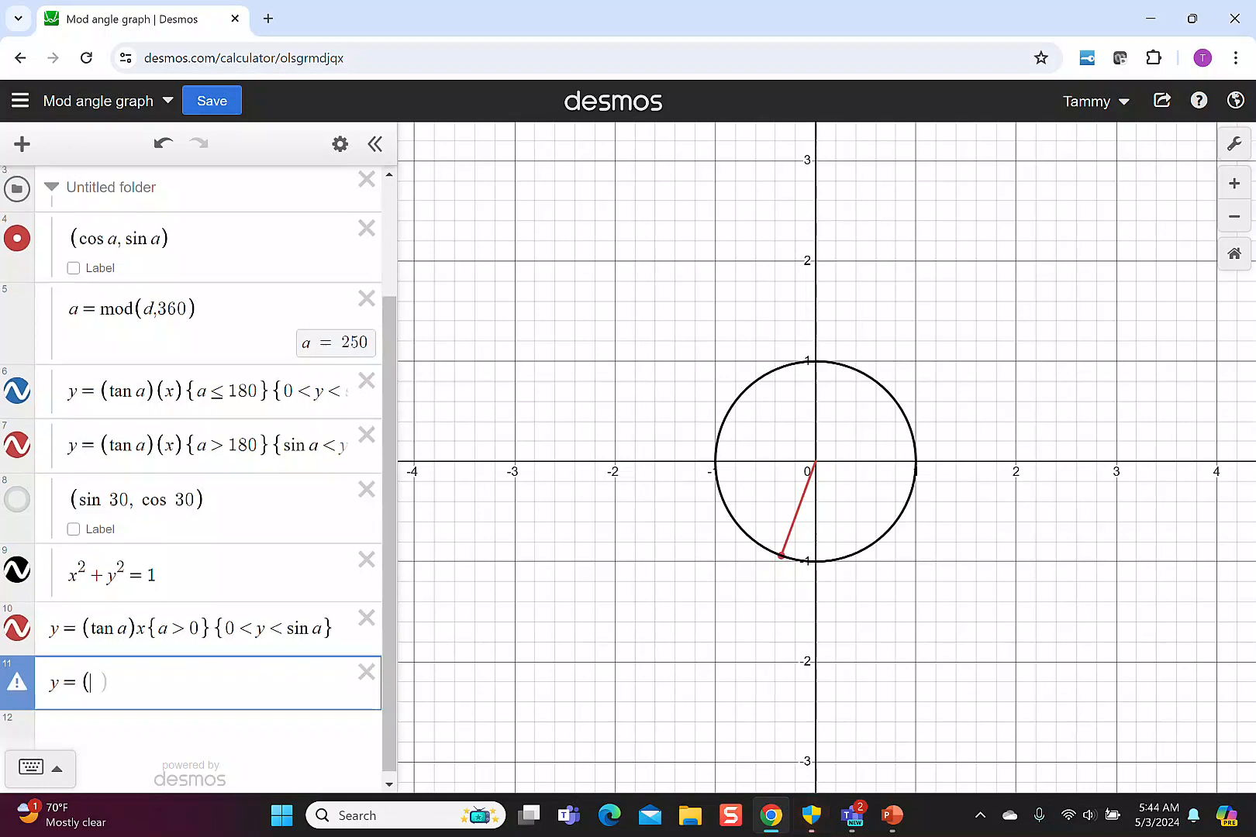
{"action": "type", "text": "tan a)x"}
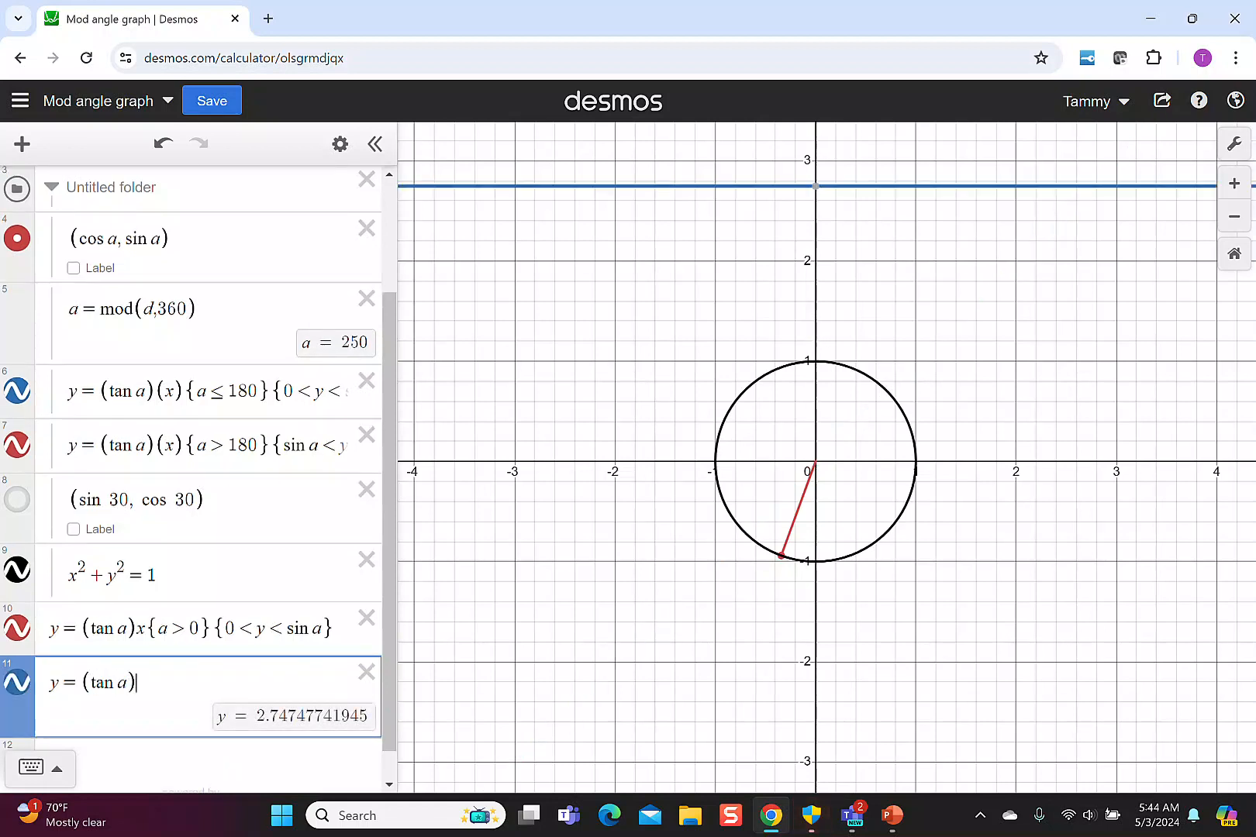
{"action": "type", "text": "{"}
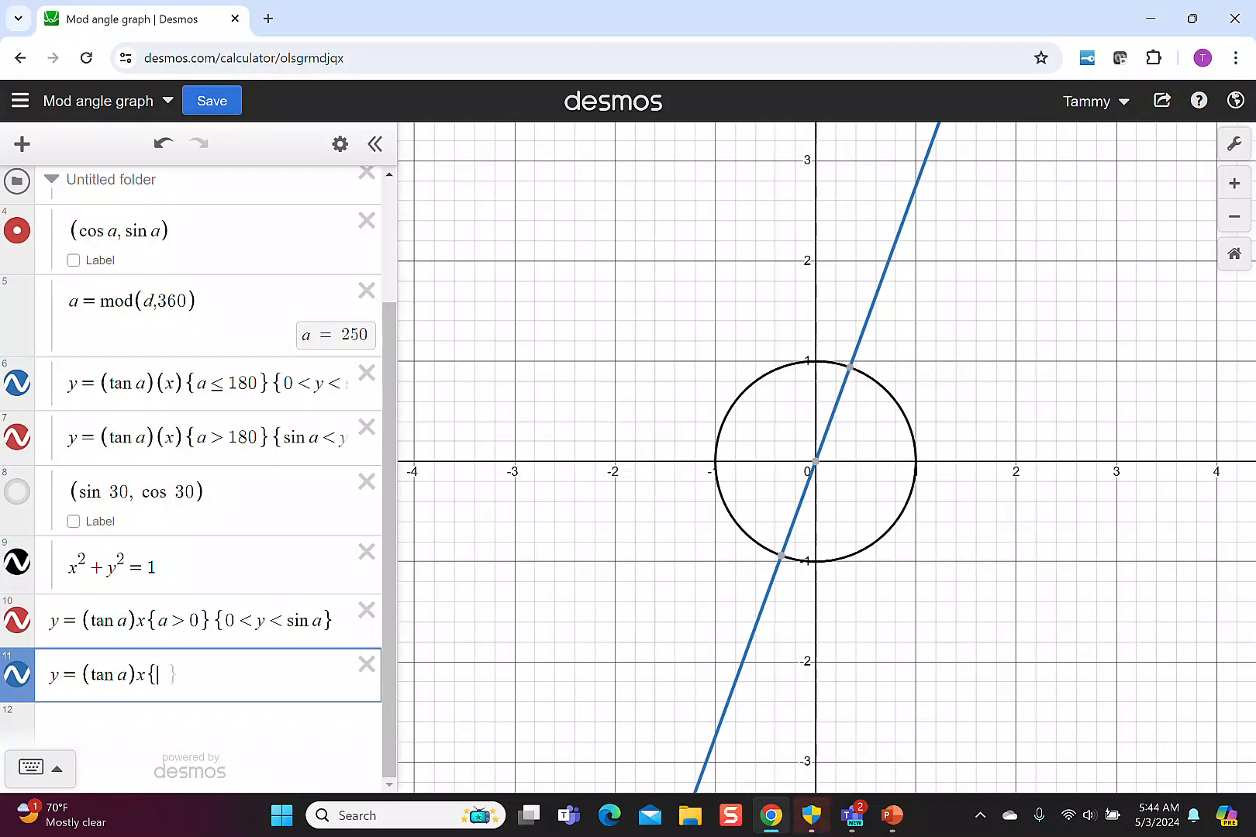
{"action": "type", "text": "a>"}
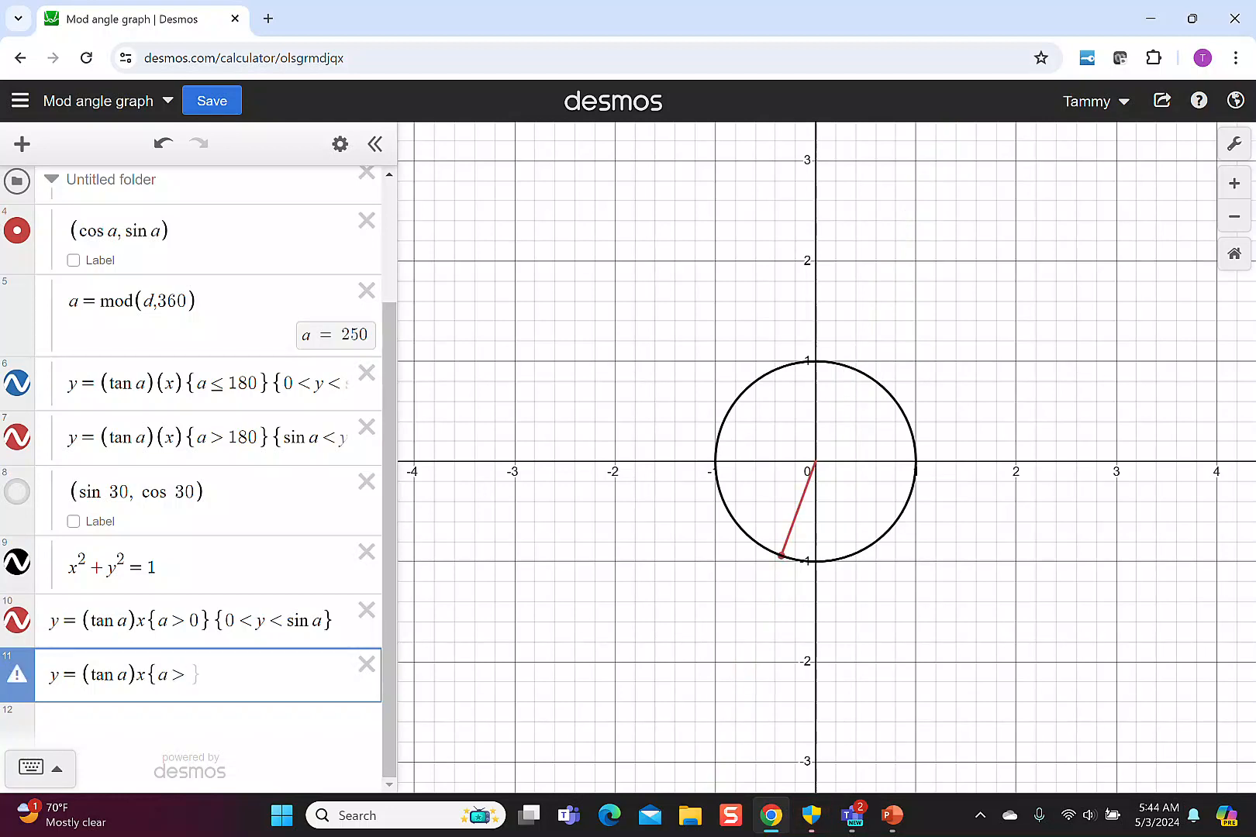
{"action": "type", "text": "180}{"}
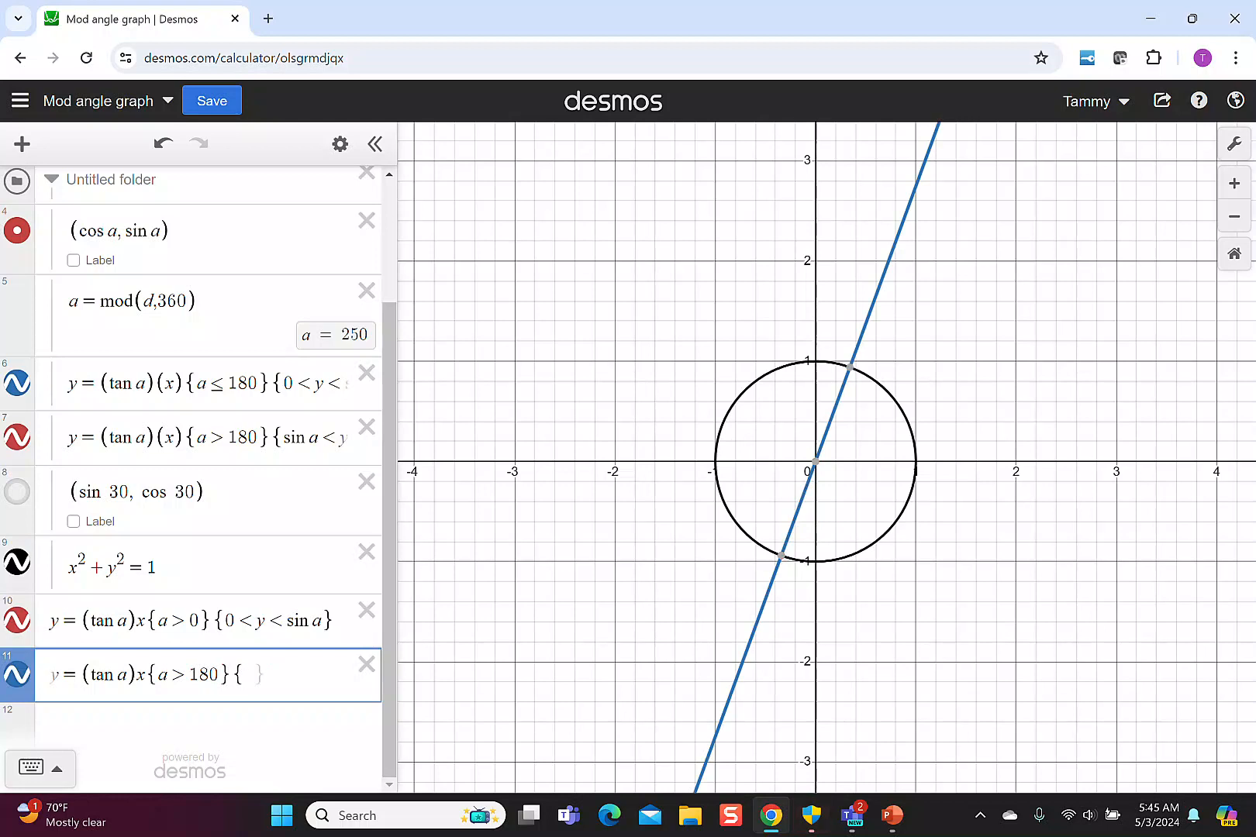
{"action": "type", "text": "sin a<"}
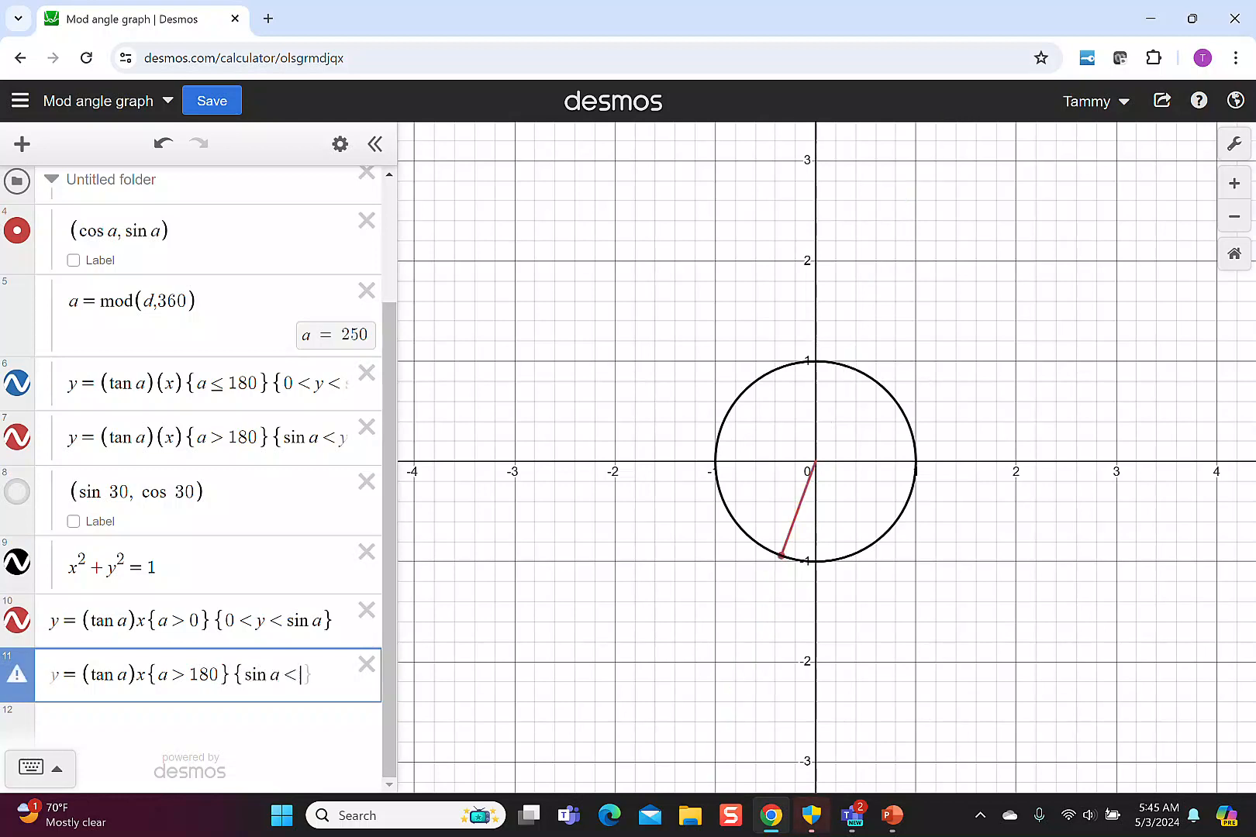
{"action": "type", "text": "y<"}
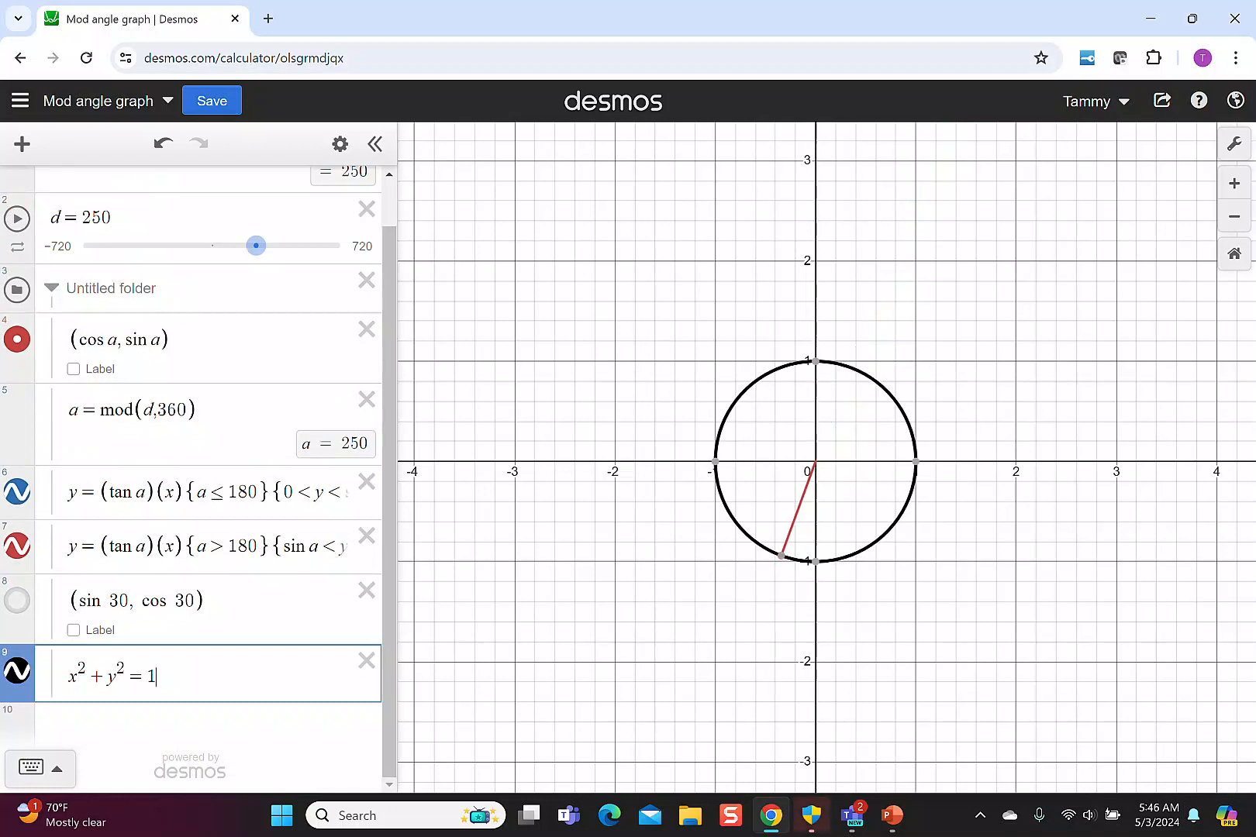
Collapse the untitled folder and set d to -220.
{"action": "left_click", "coordinate": [51, 289]}
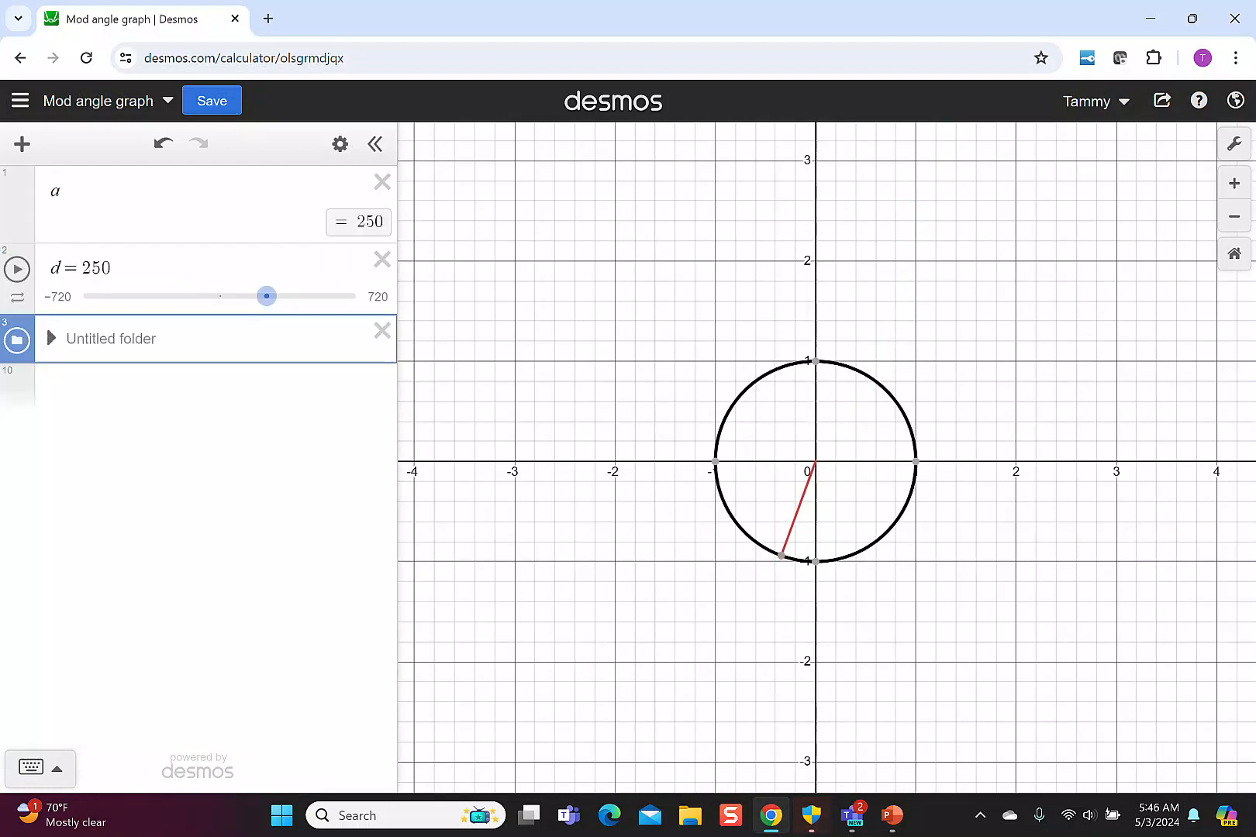
{"action": "left_click_drag", "start_coordinate": [266, 295], "coordinate": [178, 295]}
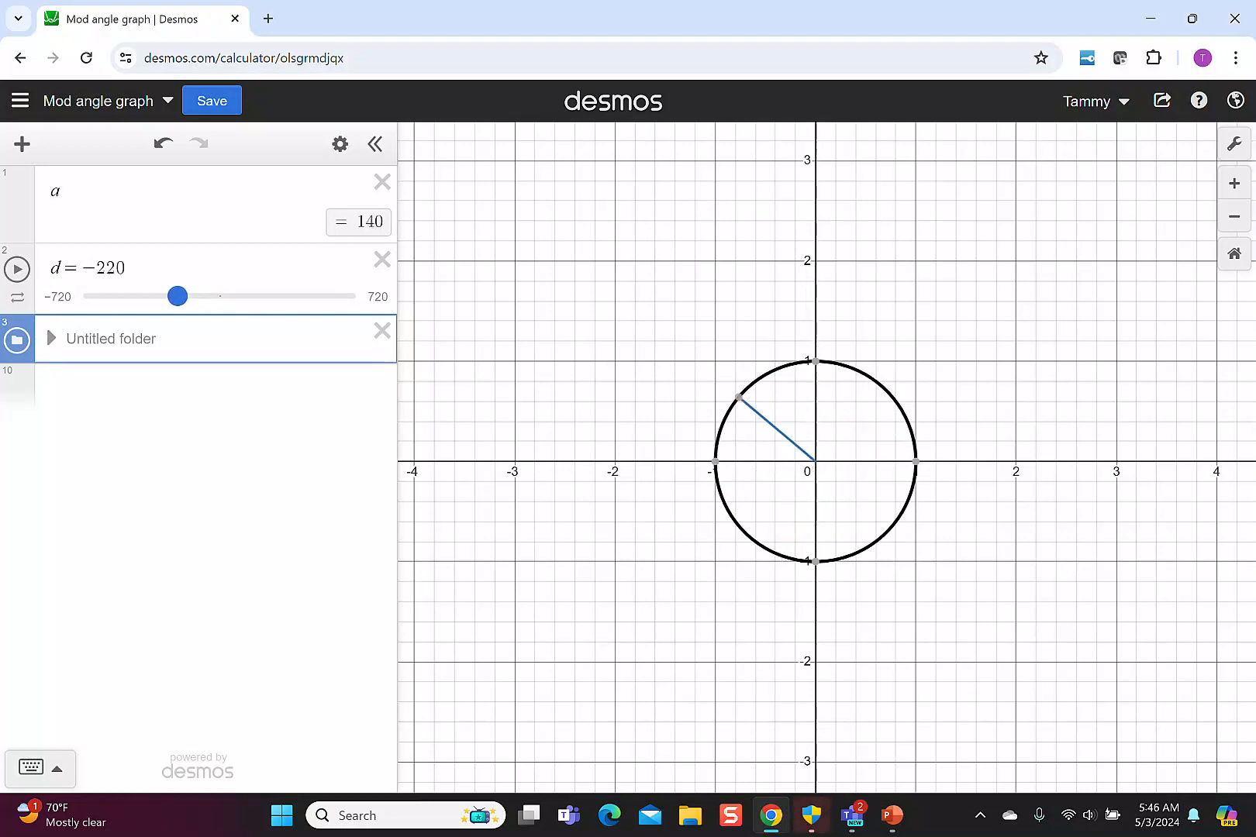